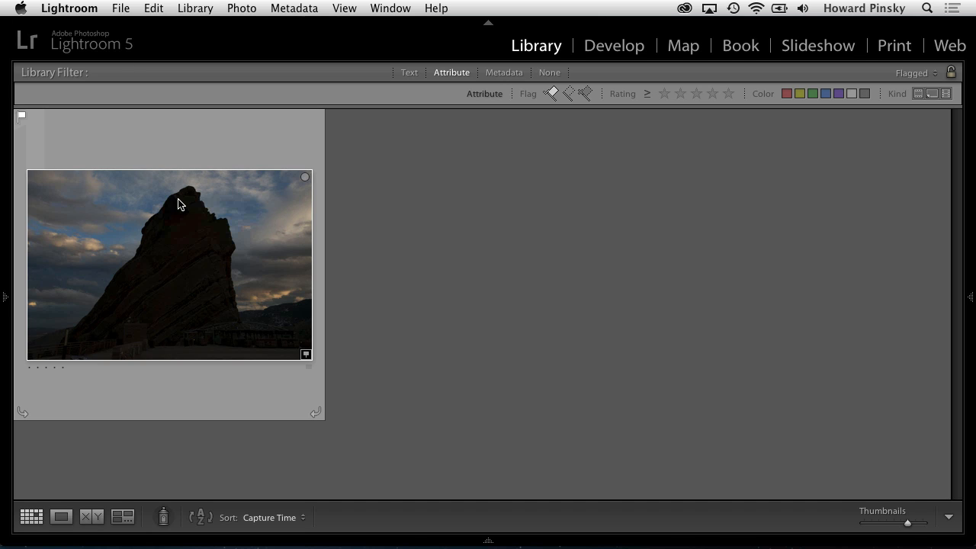
# Step: Open the rock photo for developing and set Exposure to +2.10, Highlights to −89, Shadows to +96 and Contrast to +36
pyautogui.click(255, 228)
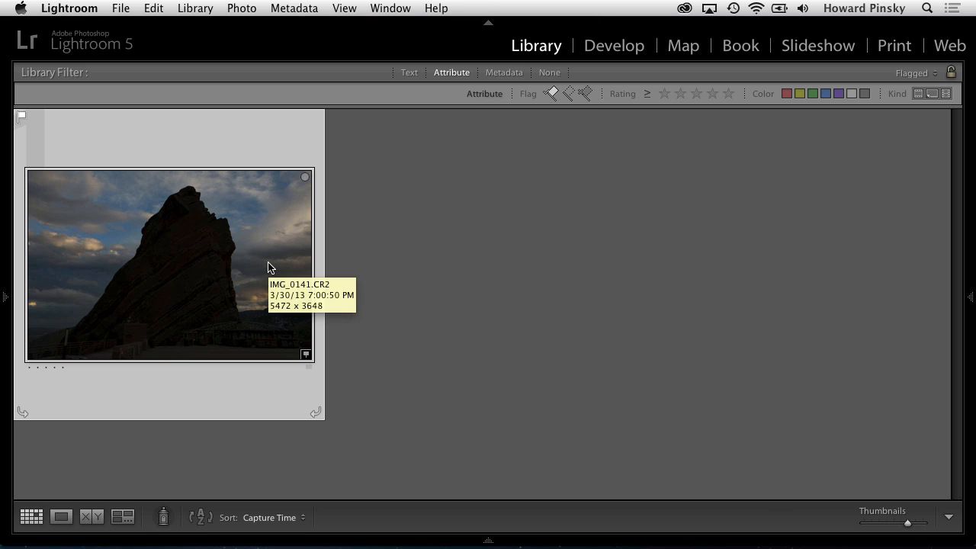
pyautogui.press('d')
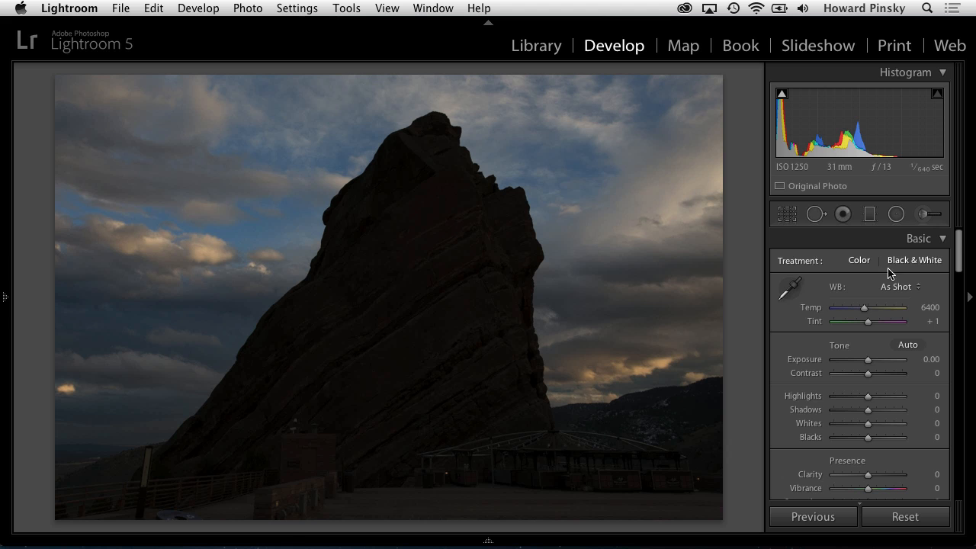
pyautogui.moveTo(869, 360); pyautogui.dragTo(882, 365)
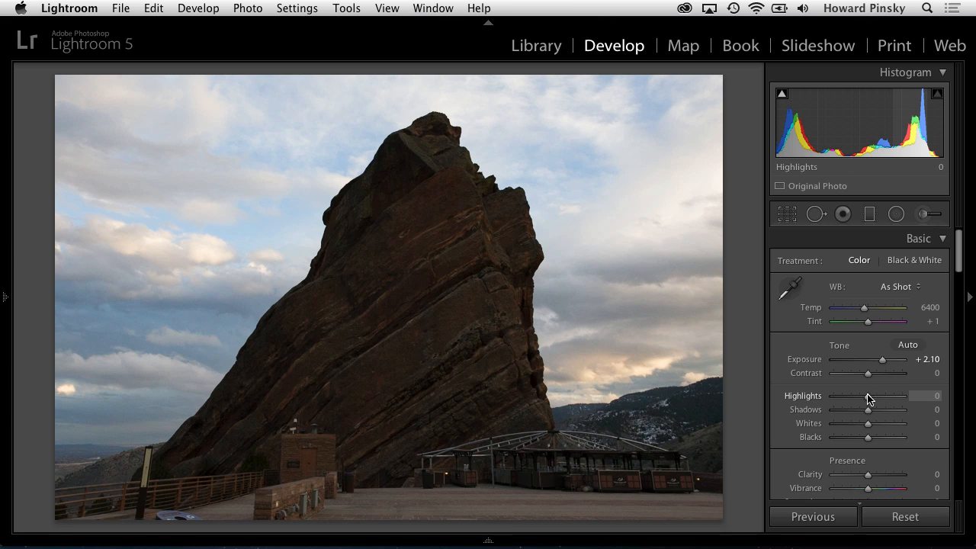
pyautogui.moveTo(867, 396); pyautogui.dragTo(901, 411)
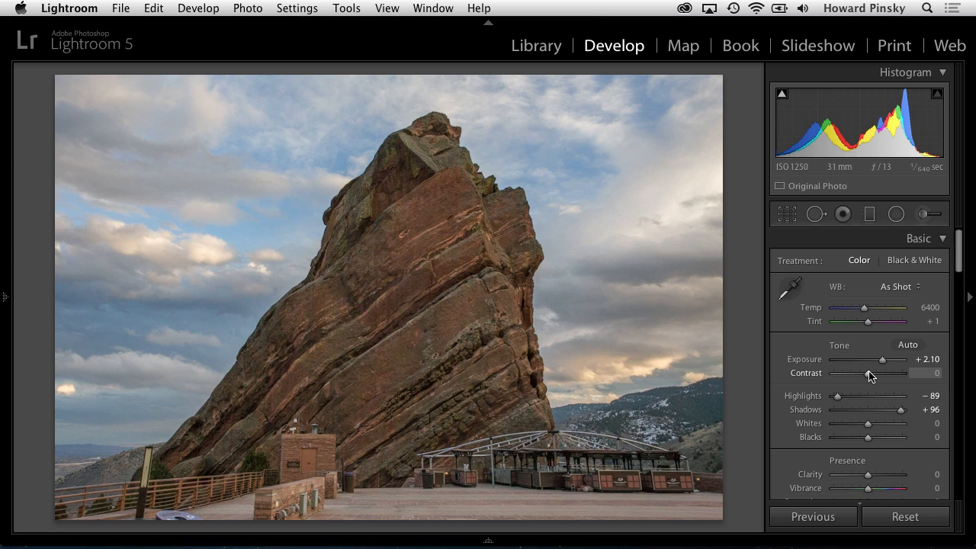
pyautogui.moveTo(868, 373); pyautogui.dragTo(881, 373)
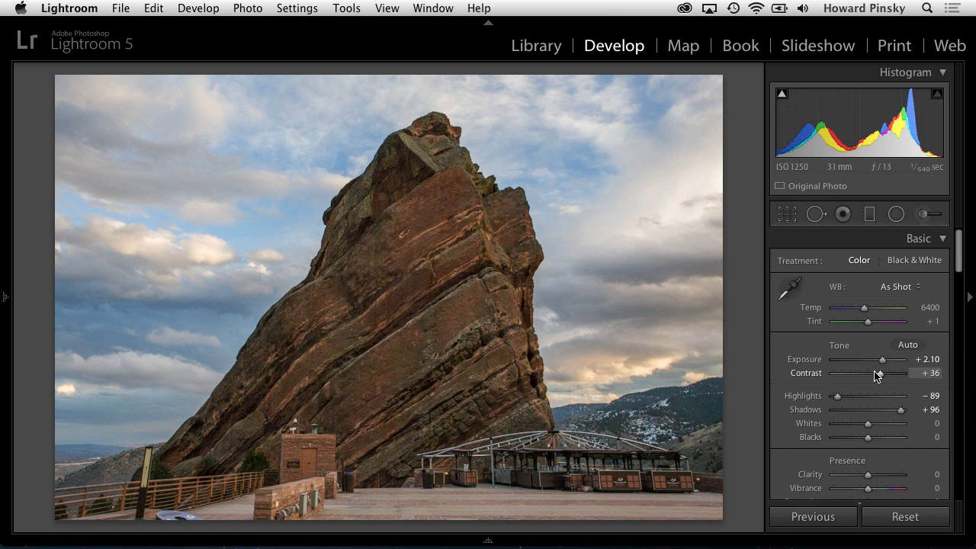
# Step: Set Clarity to +31 and Vibrance to +44, and compare the photo in a split before/after view
pyautogui.scroll(-1, 869, 439)
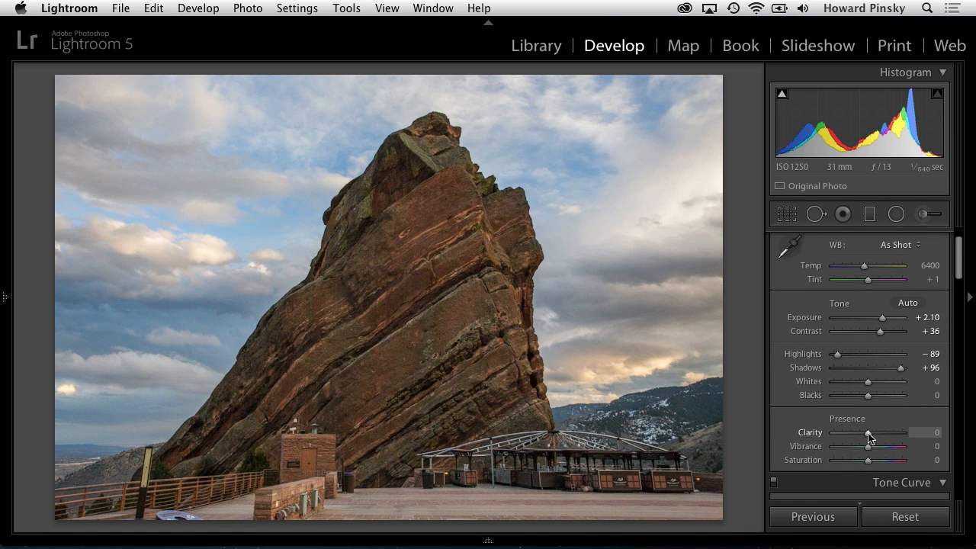
pyautogui.moveTo(869, 436); pyautogui.dragTo(880, 435)
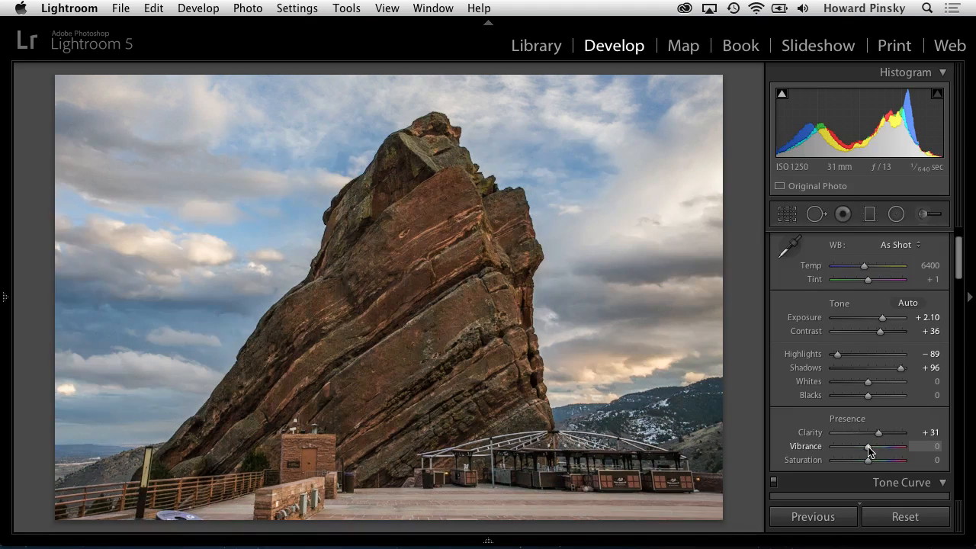
pyautogui.moveTo(868, 448)
pyautogui.mouseDown()
pyautogui.moveTo(892, 448)
pyautogui.moveTo(882, 448)
pyautogui.mouseUp()
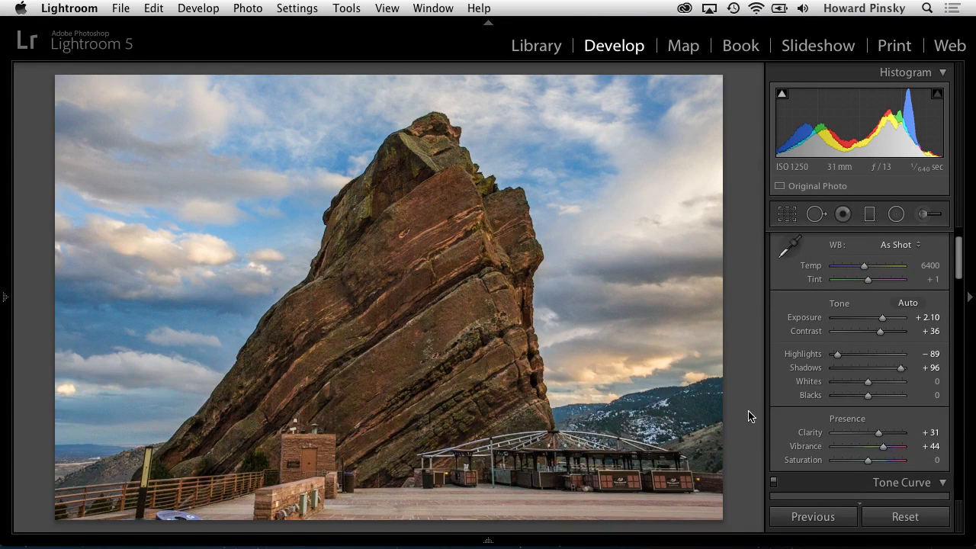
pyautogui.hotkey('shift', 'y')
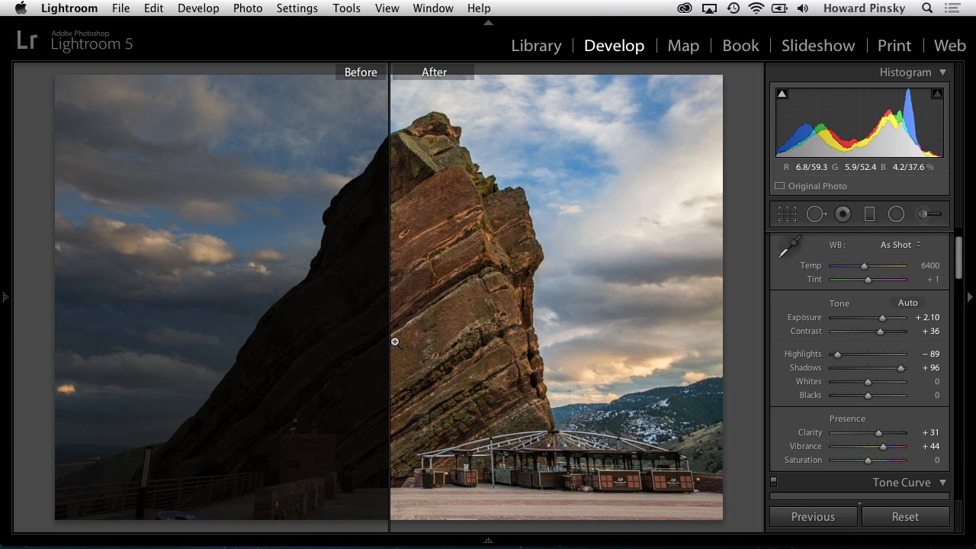
pyautogui.press('y')
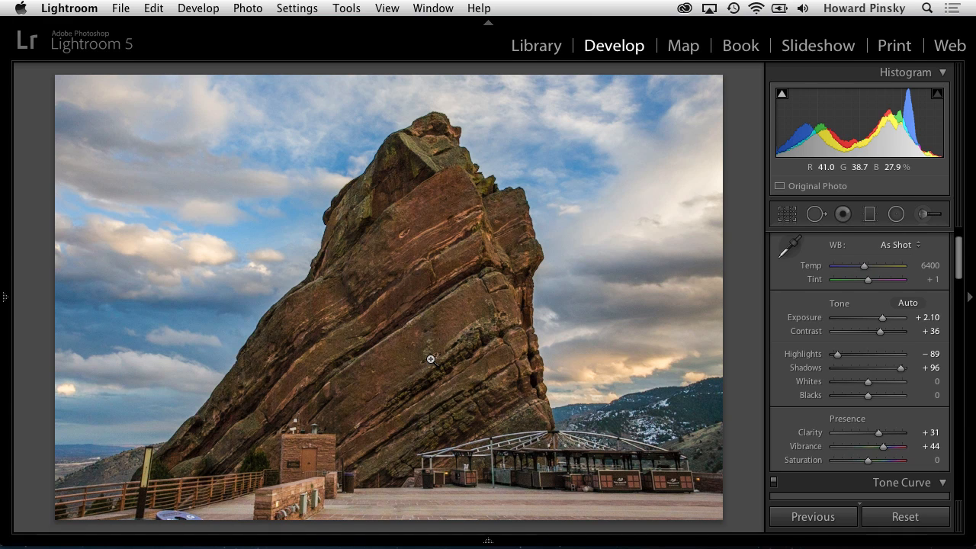
# Step: Open the developed photo as a Smart Object in Photoshop and check its Camera Raw settings without changing them
pyautogui.rightClick(405, 170)
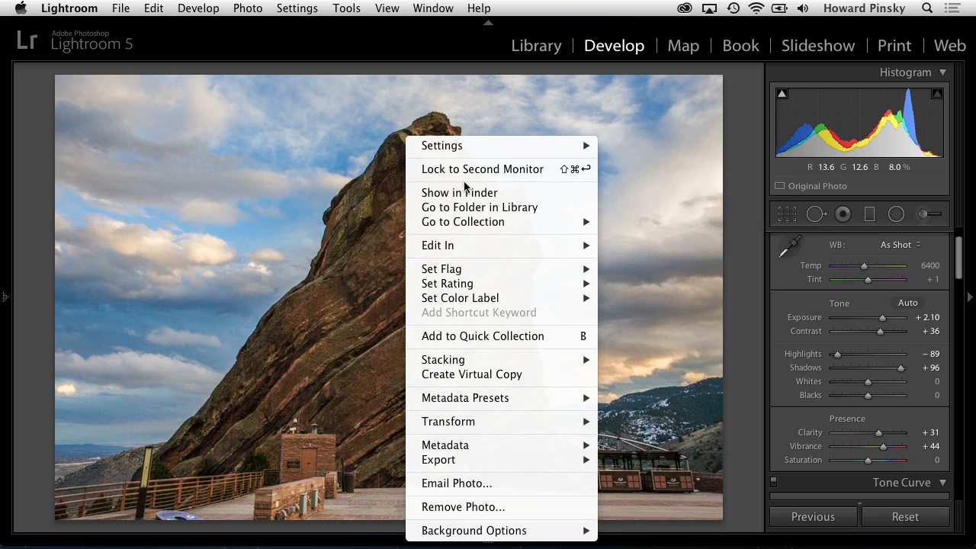
pyautogui.moveTo(533, 243)
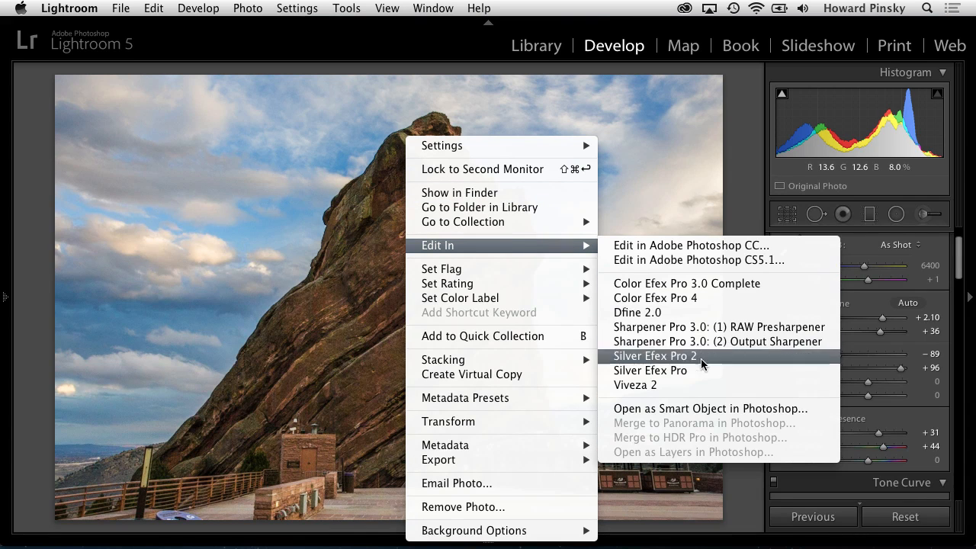
pyautogui.click(702, 409)
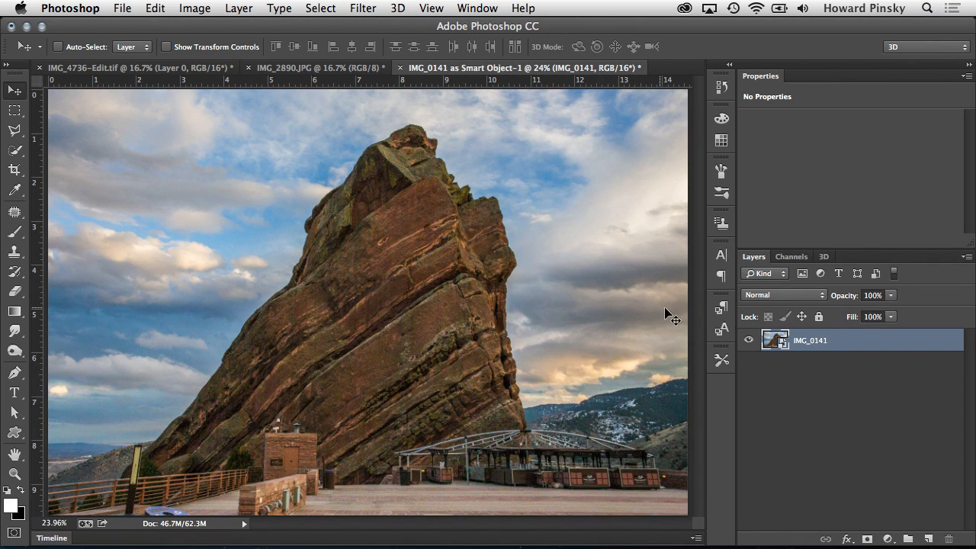
pyautogui.doubleClick(770, 340)
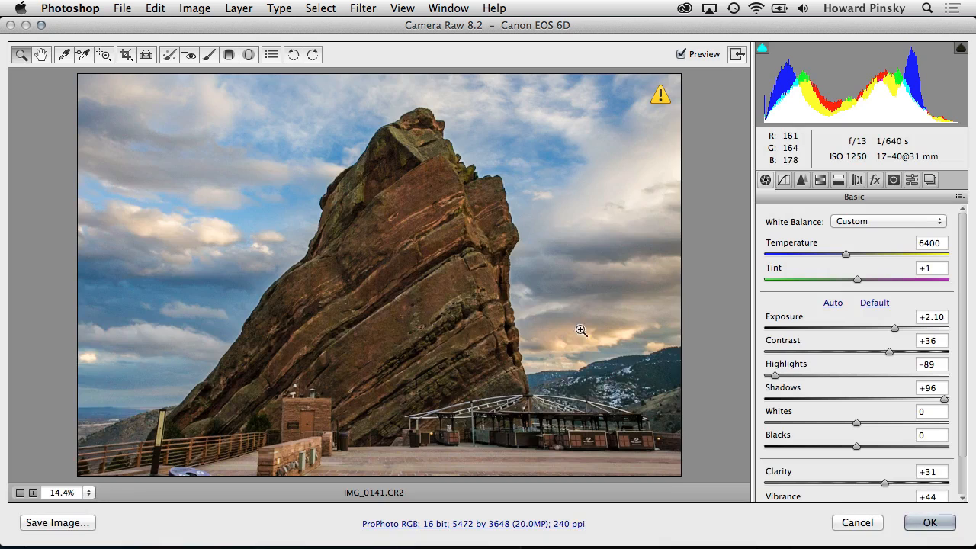
pyautogui.click(852, 522)
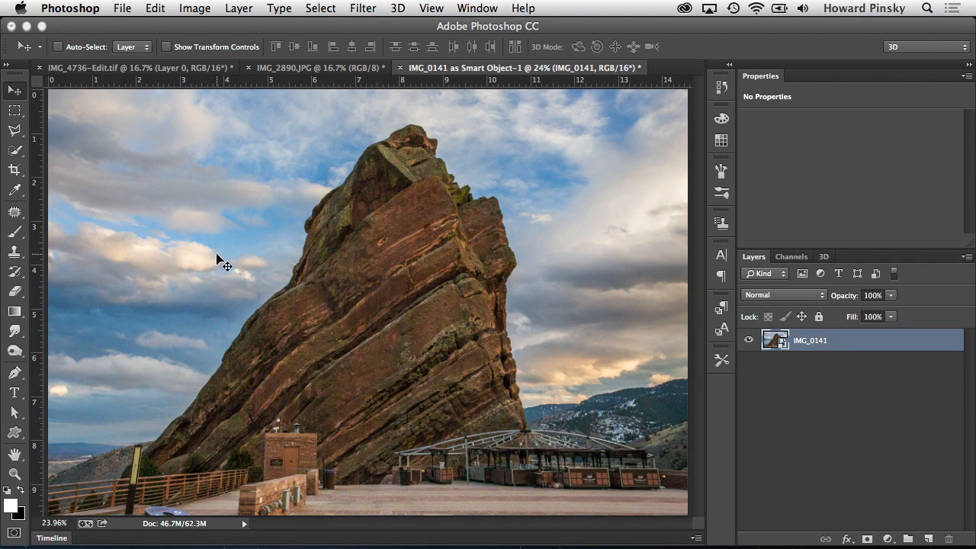
# Step: Select the whole sky around the rock with the Quick Selection tool at brush size 150
pyautogui.click(15, 152)
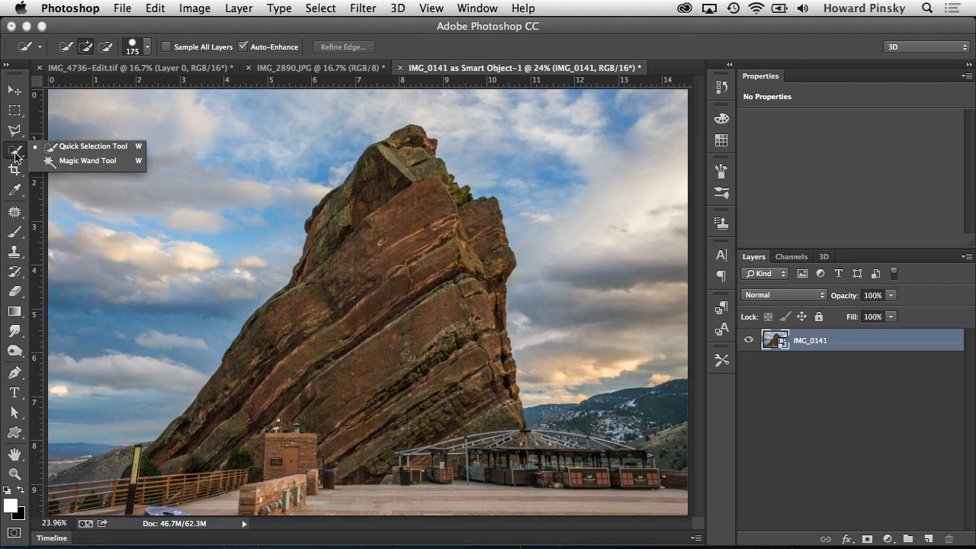
pyautogui.click(104, 151)
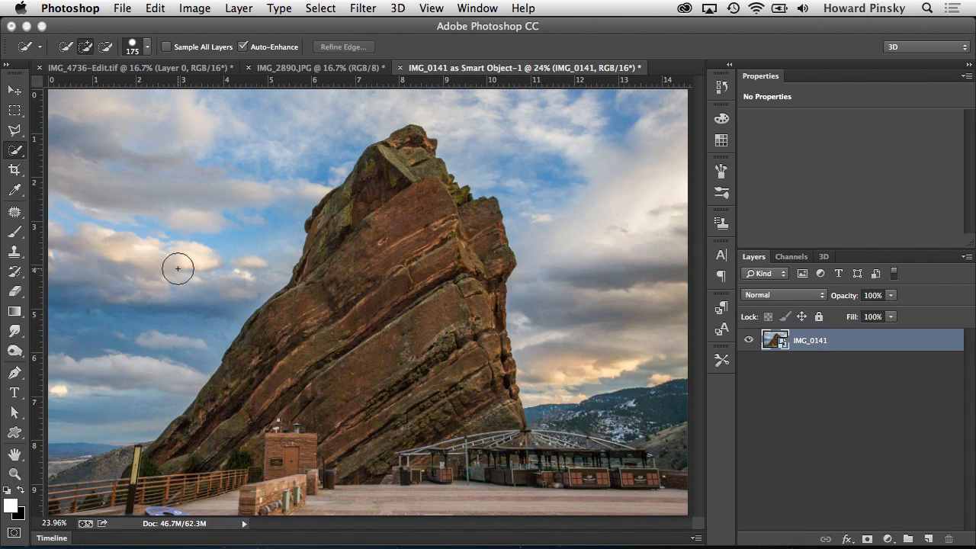
pyautogui.press('[')
pyautogui.press('[')
pyautogui.press(']')
pyautogui.press(']')
pyautogui.press(']')
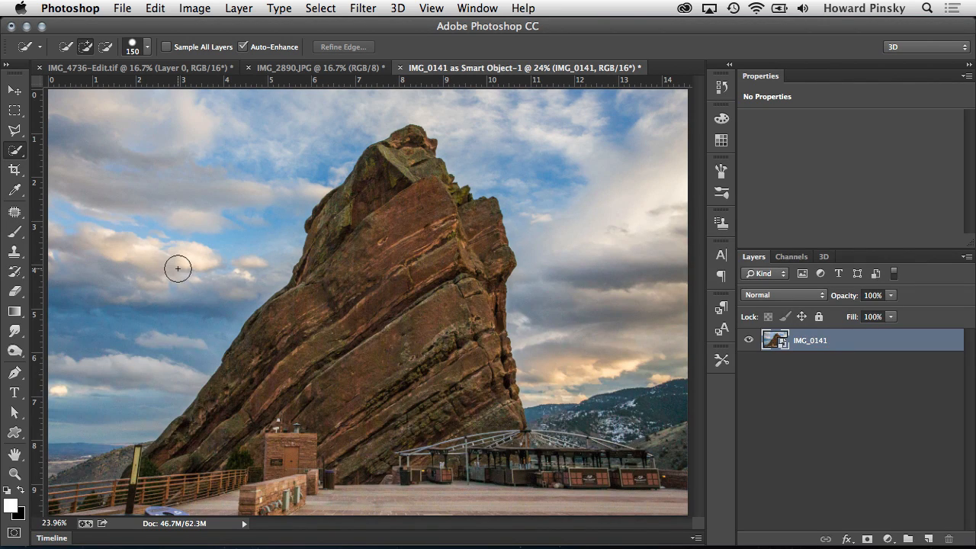
pyautogui.press('[')
pyautogui.press('[')
pyautogui.moveTo(105, 327)
pyautogui.mouseDown()
pyautogui.moveTo(124, 279)
pyautogui.moveTo(181, 209)
pyautogui.moveTo(272, 140)
pyautogui.moveTo(326, 112)
pyautogui.moveTo(373, 108)
pyautogui.mouseUp()
pyautogui.moveTo(449, 100)
pyautogui.mouseDown()
pyautogui.moveTo(497, 110)
pyautogui.moveTo(530, 134)
pyautogui.moveTo(581, 221)
pyautogui.mouseUp()
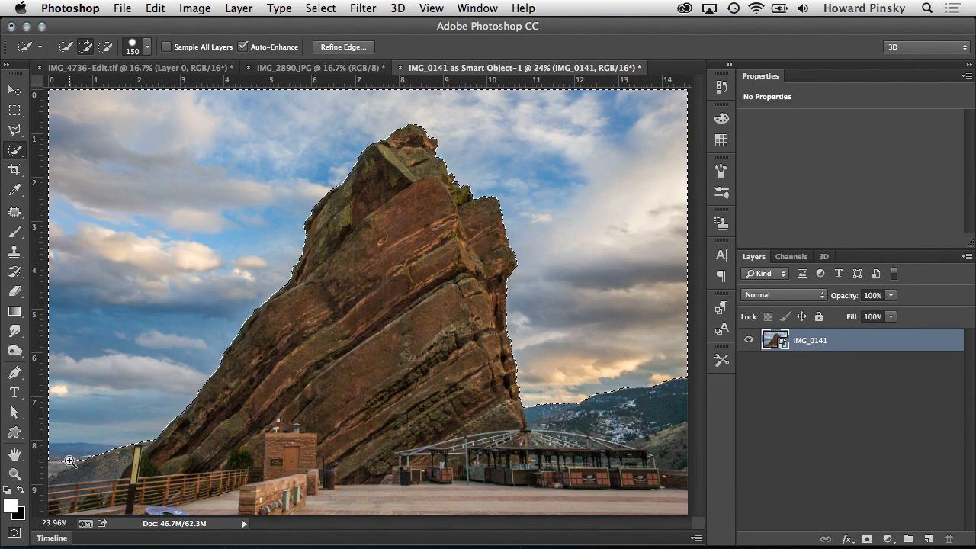
# Step: Subtract the distant hills at the photo's lower-left horizon from the sky selection
pyautogui.scroll(4, 69, 460)
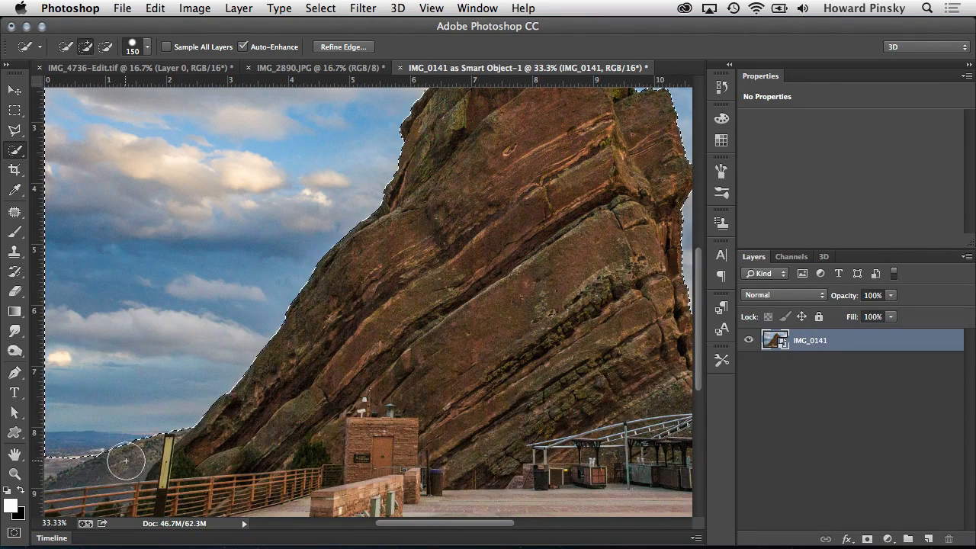
pyautogui.press('alt')
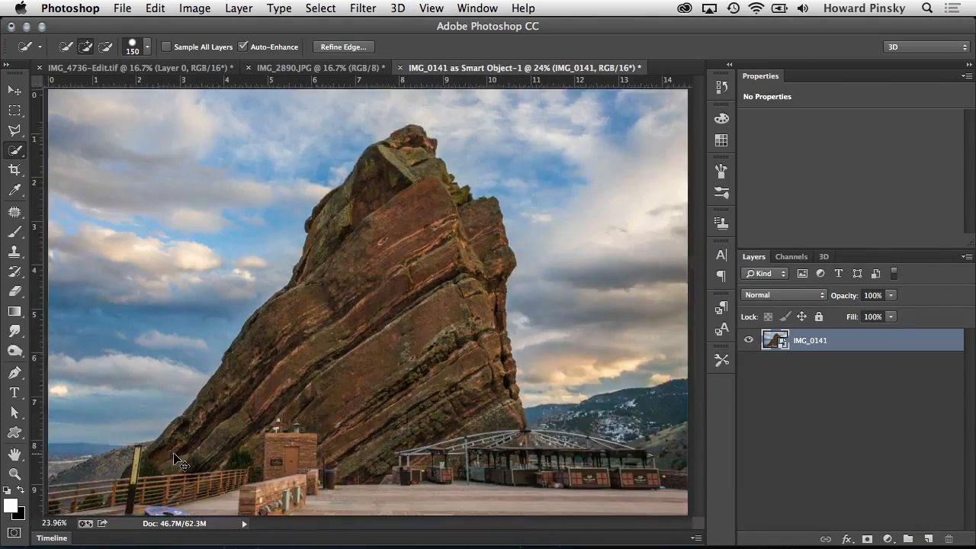
pyautogui.scroll(-2, 171, 453)
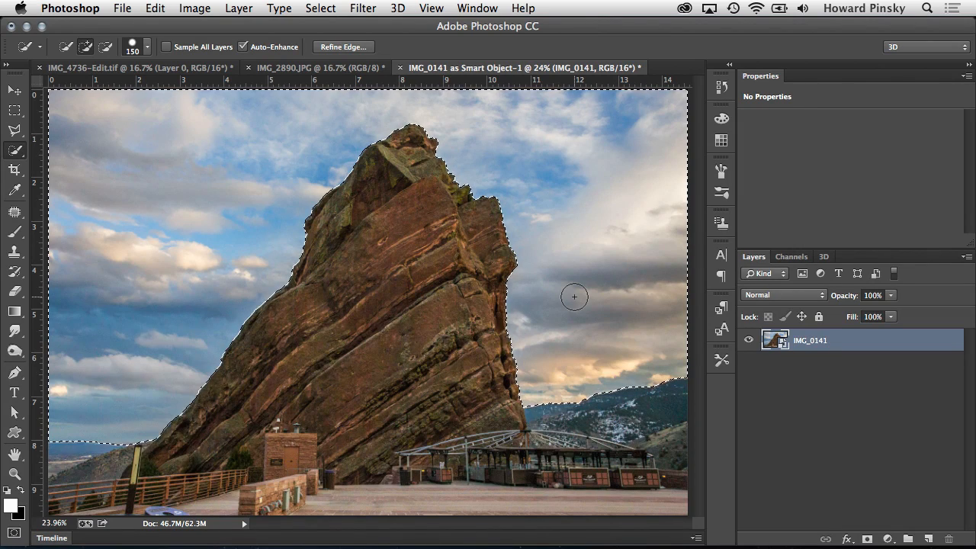
# Step: Add a Curves adjustment masked to the sky and shape it as an S-curve, lowering the shadows while holding the highlights
pyautogui.click(887, 539)
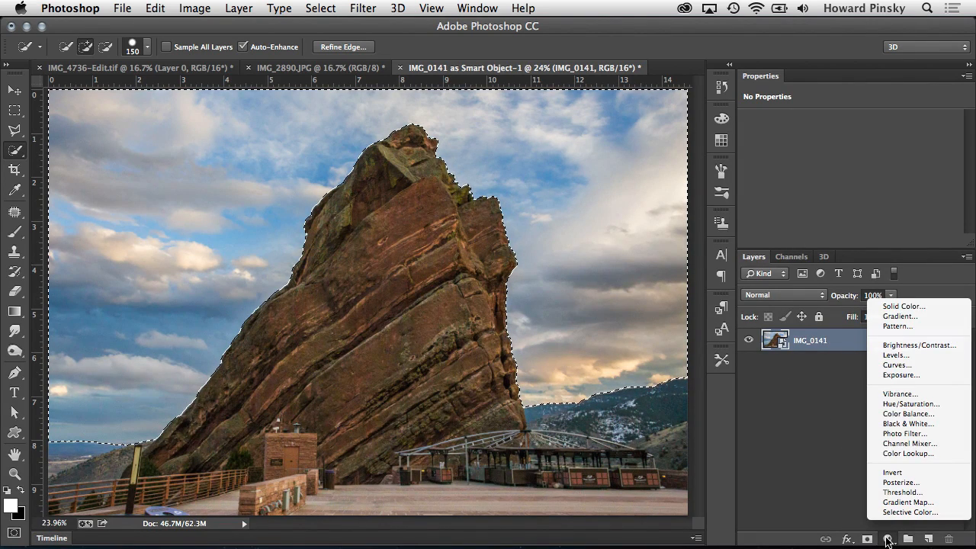
pyautogui.click(936, 364)
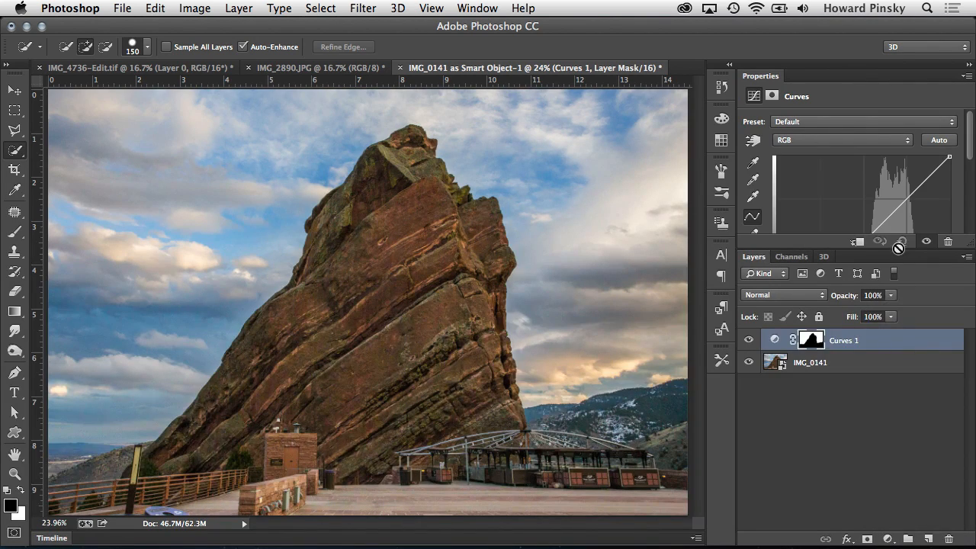
pyautogui.moveTo(899, 245); pyautogui.dragTo(900, 350)
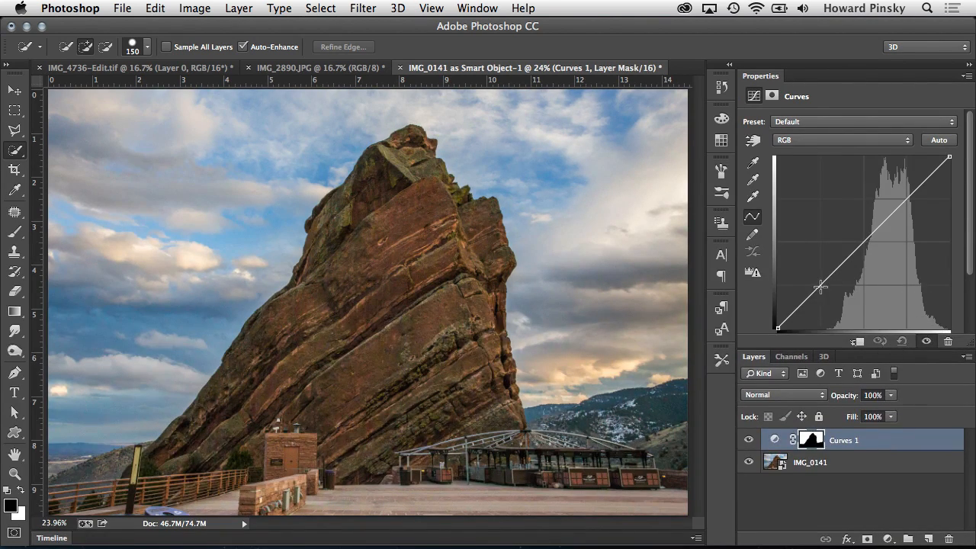
pyautogui.moveTo(823, 284); pyautogui.dragTo(825, 296)
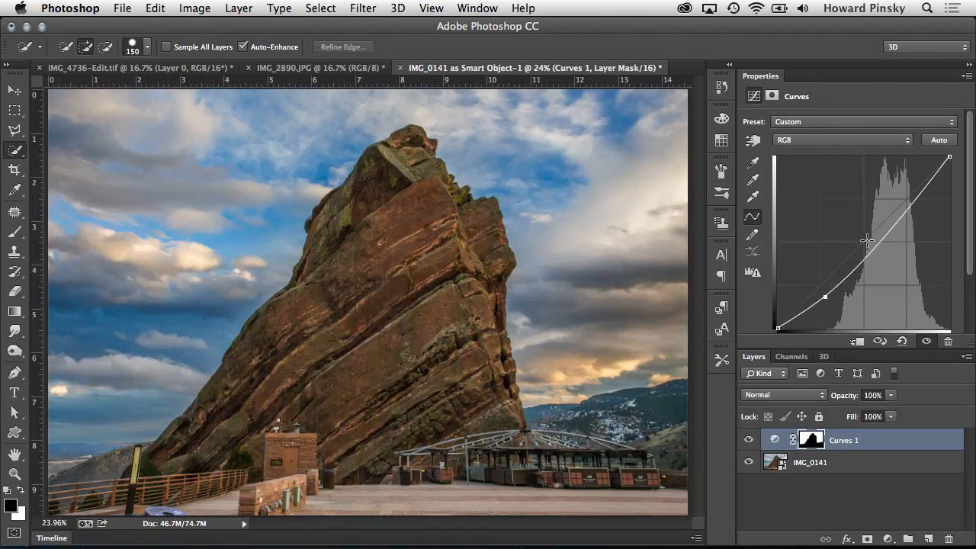
pyautogui.moveTo(913, 201); pyautogui.dragTo(906, 198)
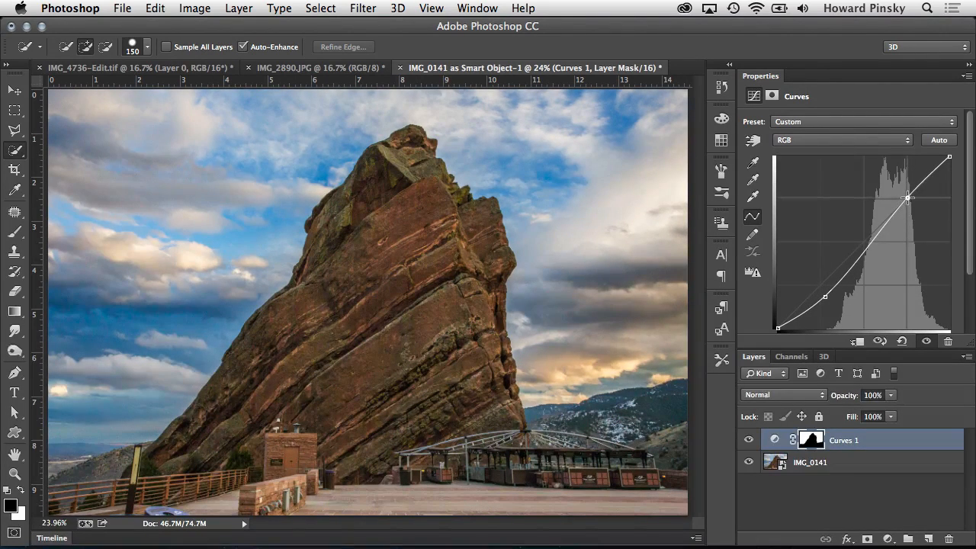
pyautogui.moveTo(825, 296); pyautogui.dragTo(826, 296)
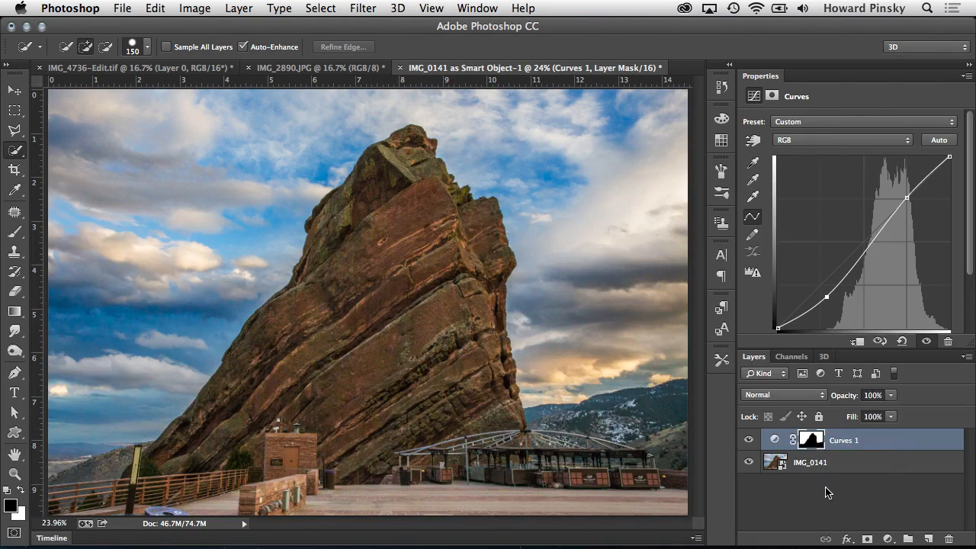
# Step: Add a Gradient Map adjustment above the Curves layer and clip it to that layer so it affects only the sky
pyautogui.press('v')
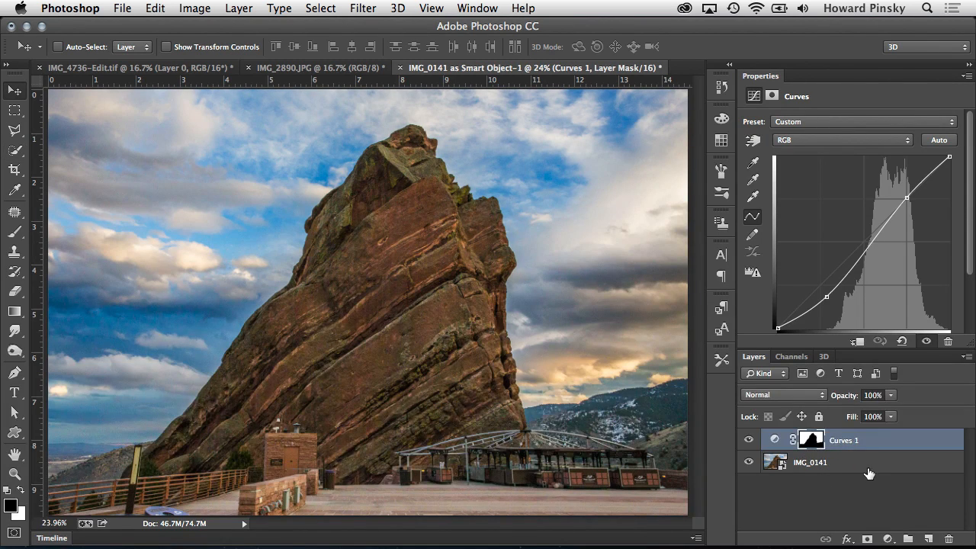
pyautogui.click(887, 538)
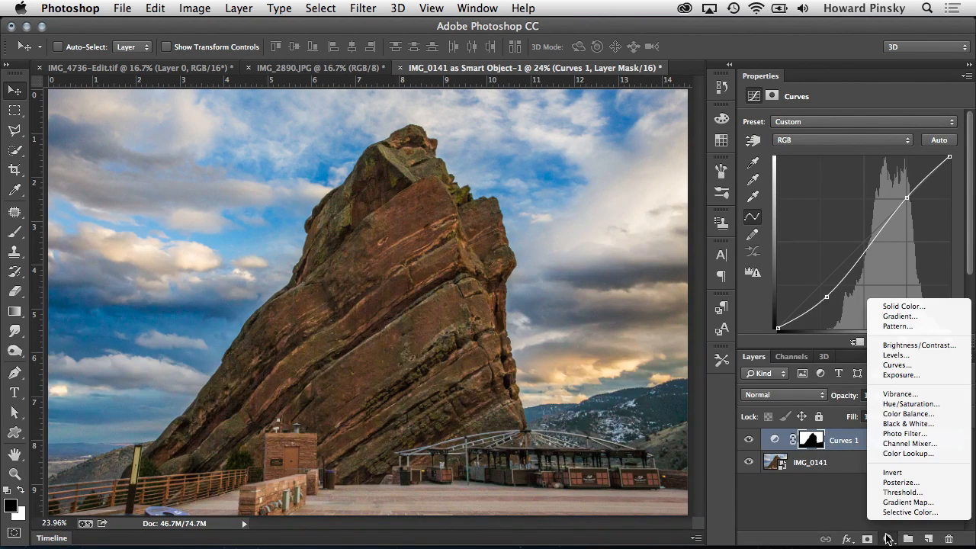
pyautogui.click(890, 494)
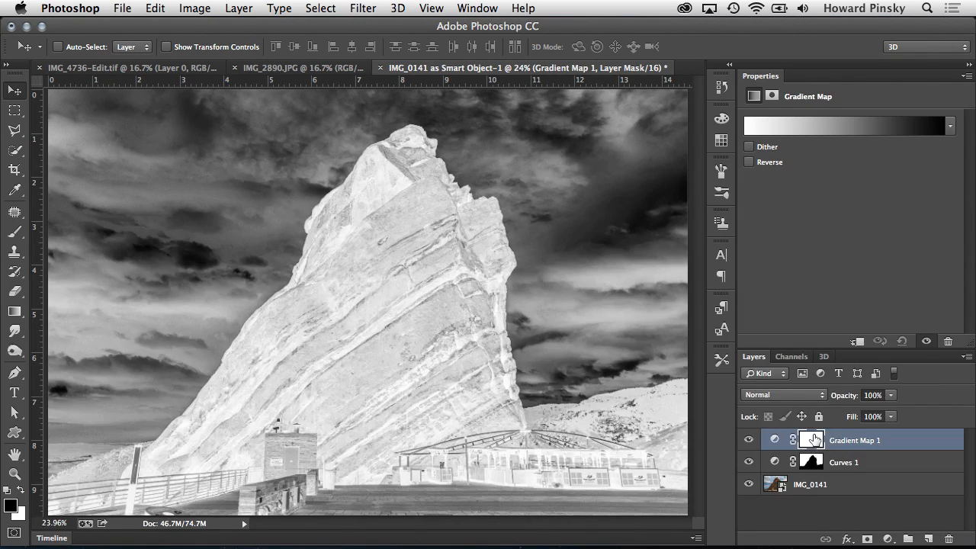
pyautogui.moveTo(889, 451); pyautogui.dragTo(887, 445)
pyautogui.keyDown('alt'); pyautogui.click(887, 445); pyautogui.keyUp('alt')
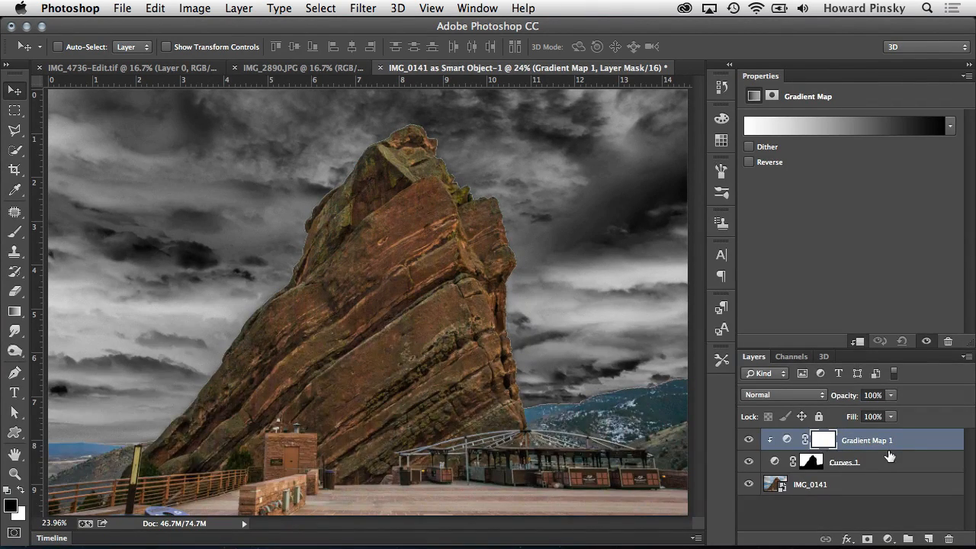
# Step: Append the Photographic Toning gradients to the Gradient Map's preset gradients
pyautogui.click(950, 126)
pyautogui.click(931, 149)
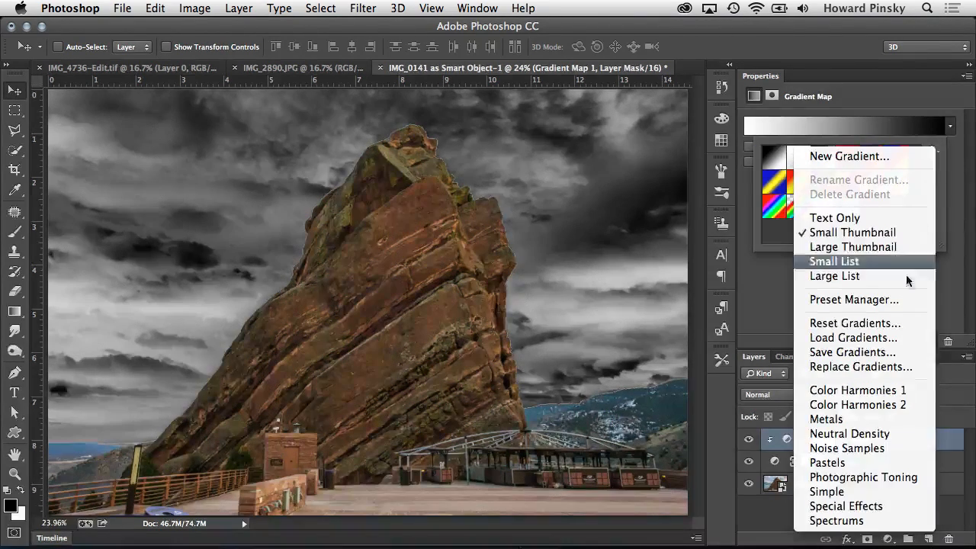
pyautogui.click(863, 476)
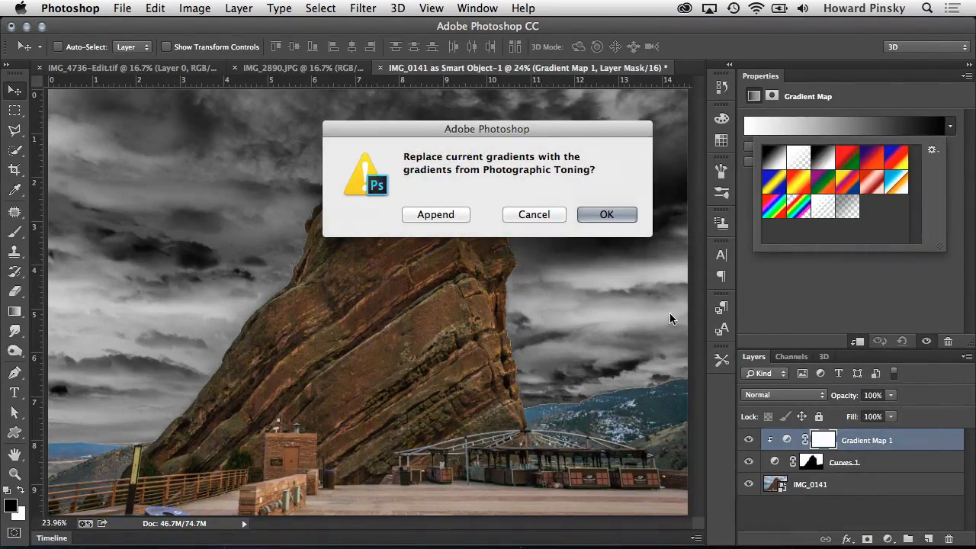
pyautogui.click(436, 215)
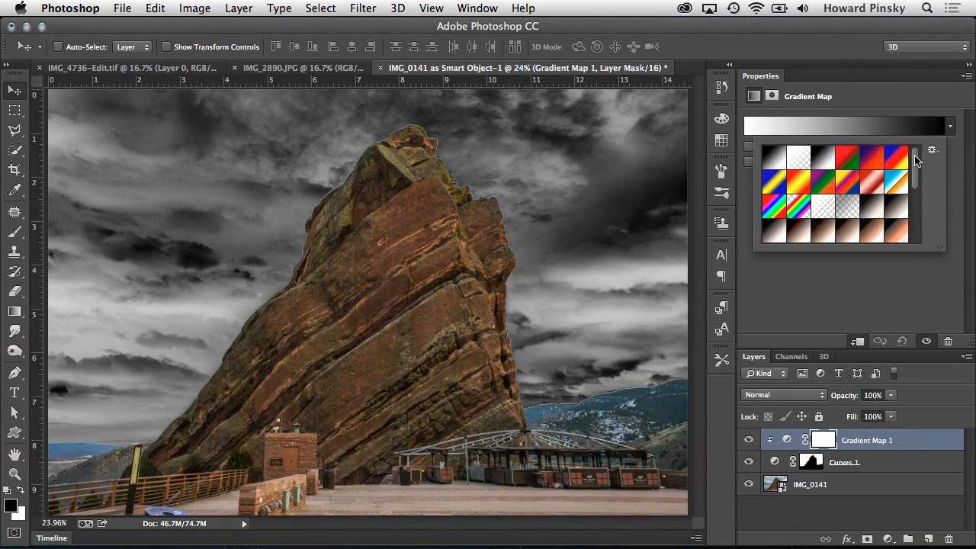
# Step: Apply a black-to-peach Photographic Toning preset to the Gradient Map and set that layer's blend mode to Overlay
pyautogui.scroll(-2, 881, 205)
pyautogui.click(881, 204)
pyautogui.click(806, 393)
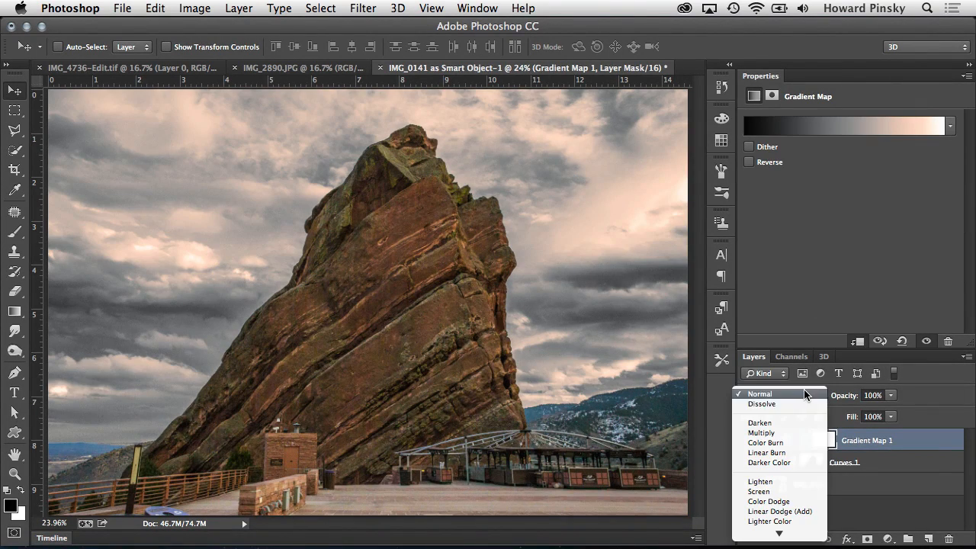
pyautogui.scroll(-3, 798, 423)
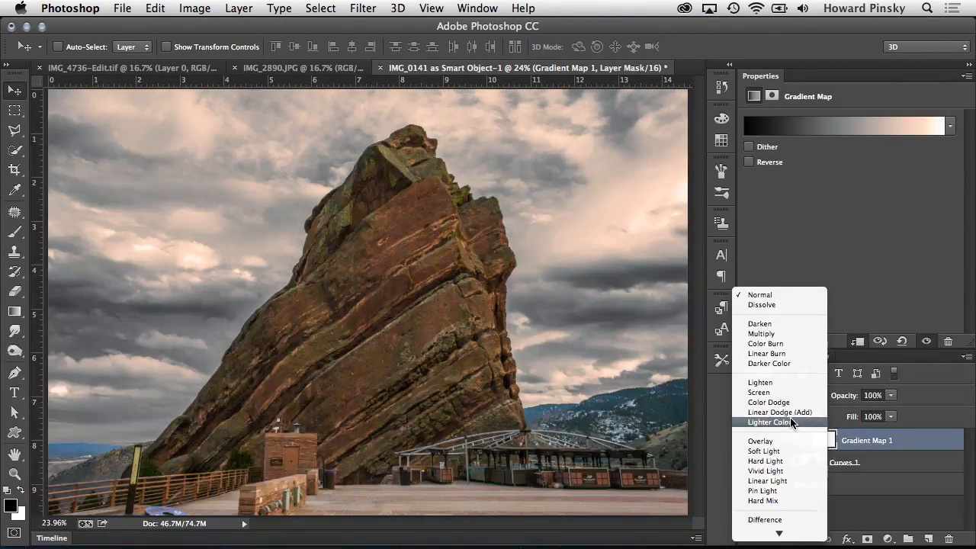
pyautogui.click(788, 441)
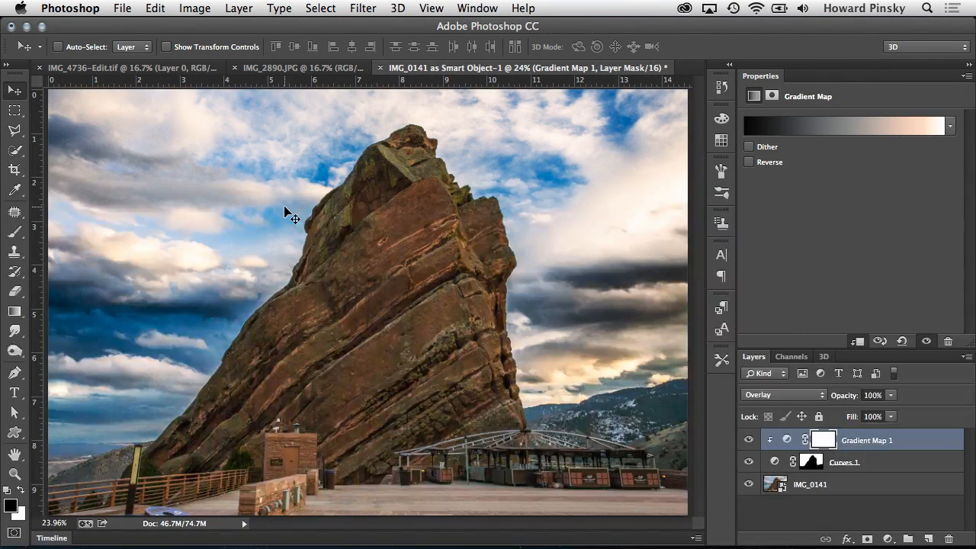
# Step: Bring the IMG_4736-Edit.tif sky into the rock document, clipped above Gradient Map 1, and try it beneath that adjustment, undoing the reorder
pyautogui.click(181, 70)
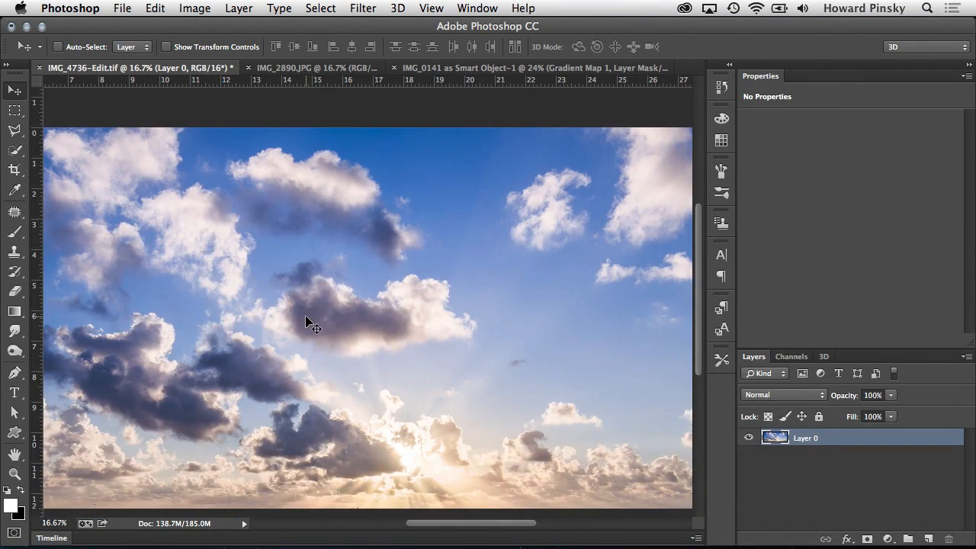
pyautogui.moveTo(383, 276); pyautogui.dragTo(358, 341)
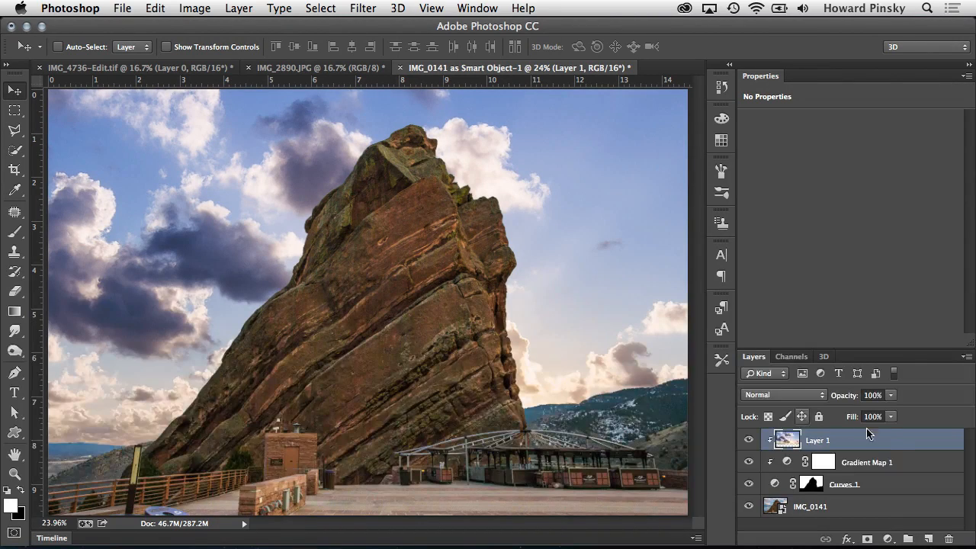
pyautogui.moveTo(897, 445); pyautogui.dragTo(899, 472)
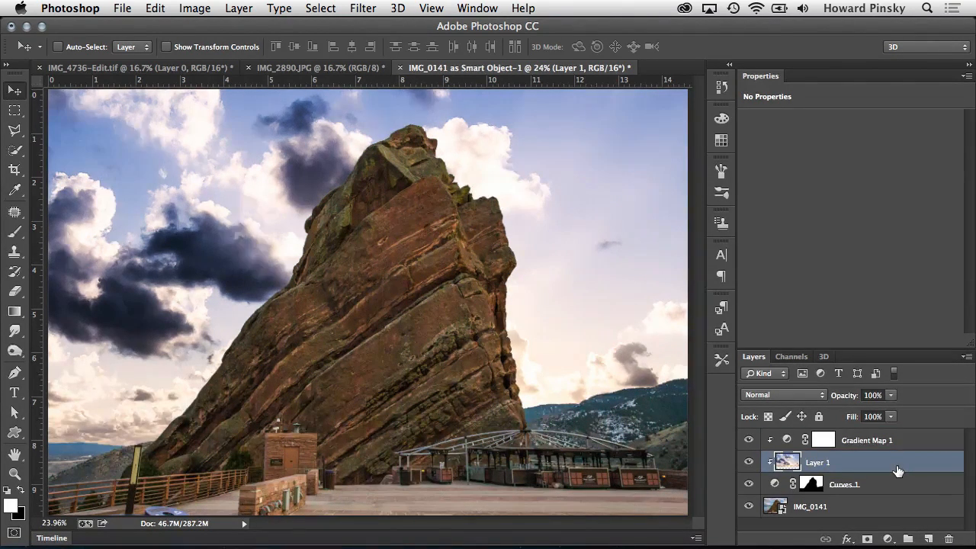
pyautogui.press('super+z')
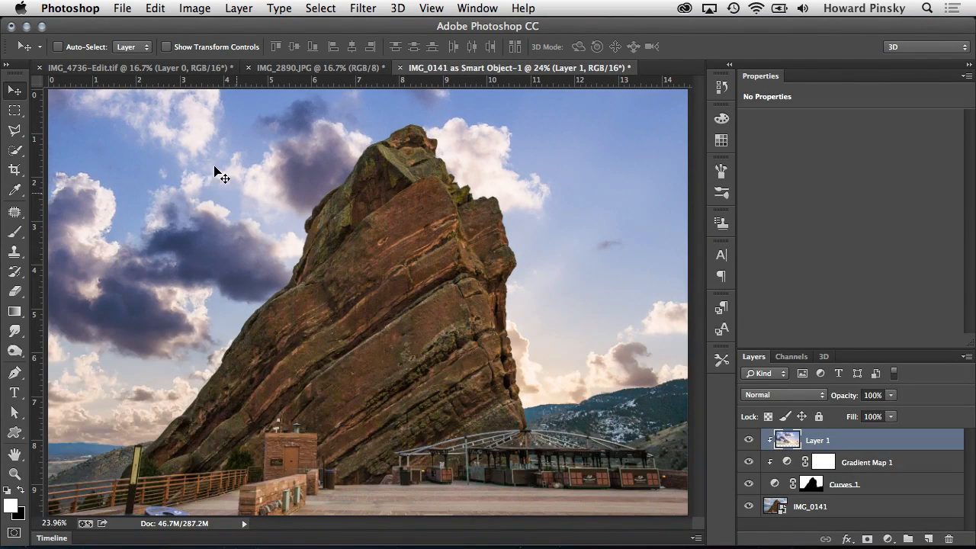
# Step: Save the layered rock composite and switch to Lightroom
pyautogui.click(123, 7)
pyautogui.click(168, 166)
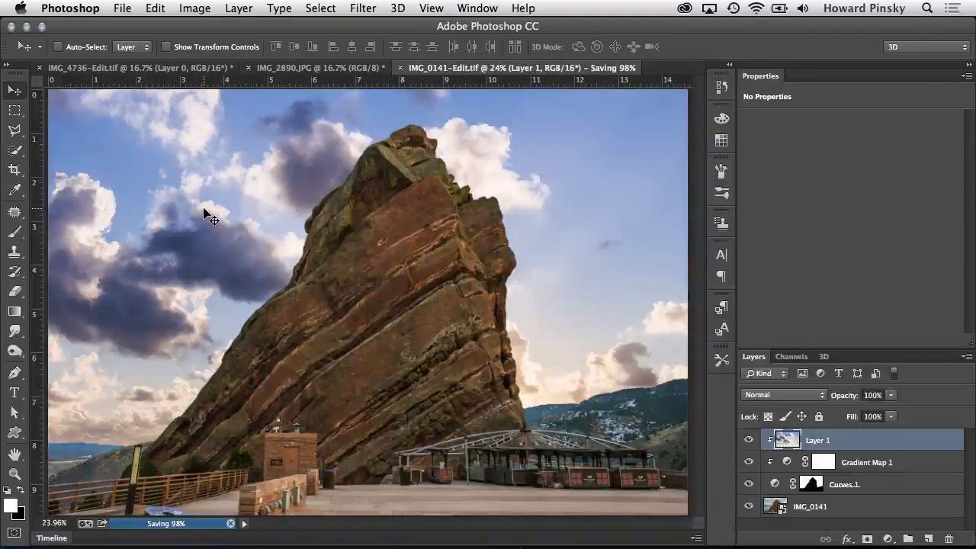
pyautogui.press('super+Tab')
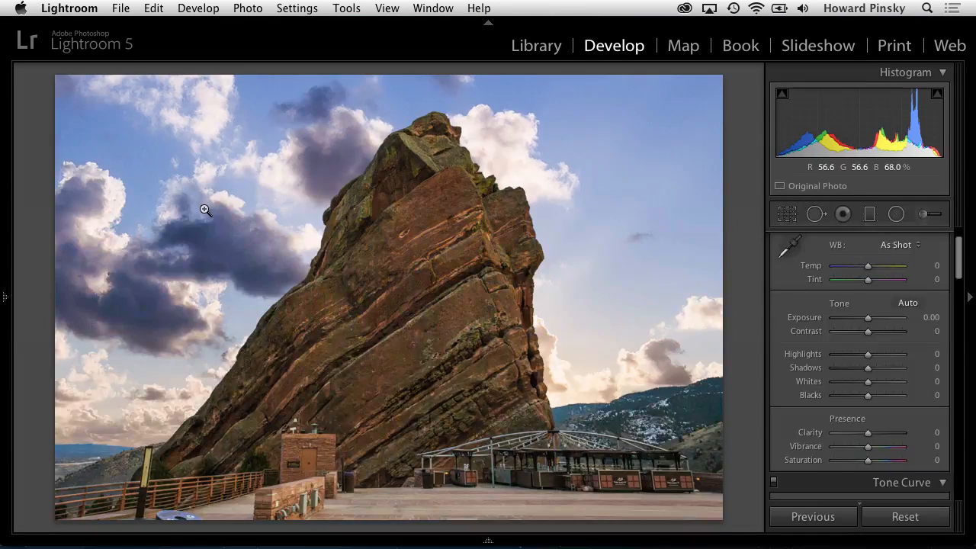
# Step: Compare the sky-replaced rock photo with its original version side by side in the Library grid, leaving neither selected
pyautogui.press('\\')
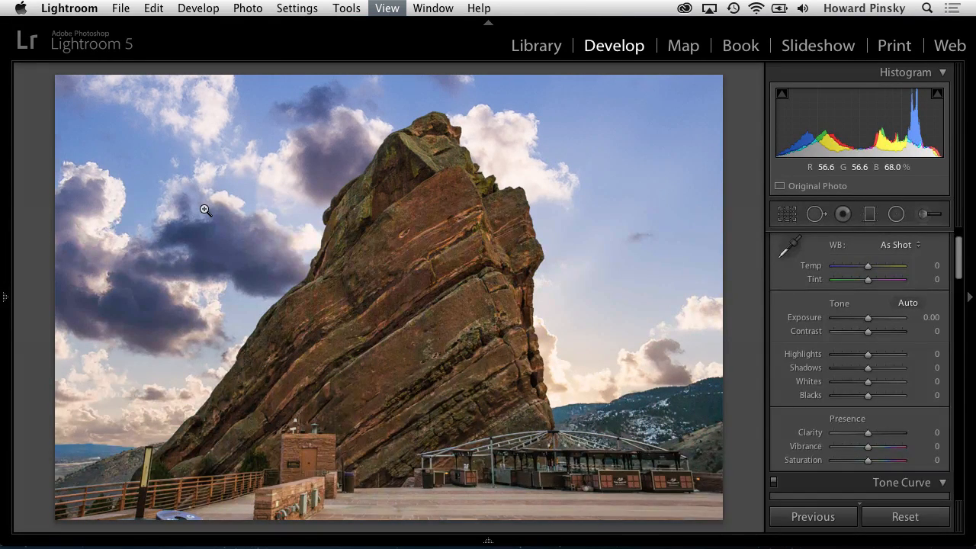
pyautogui.press('g')
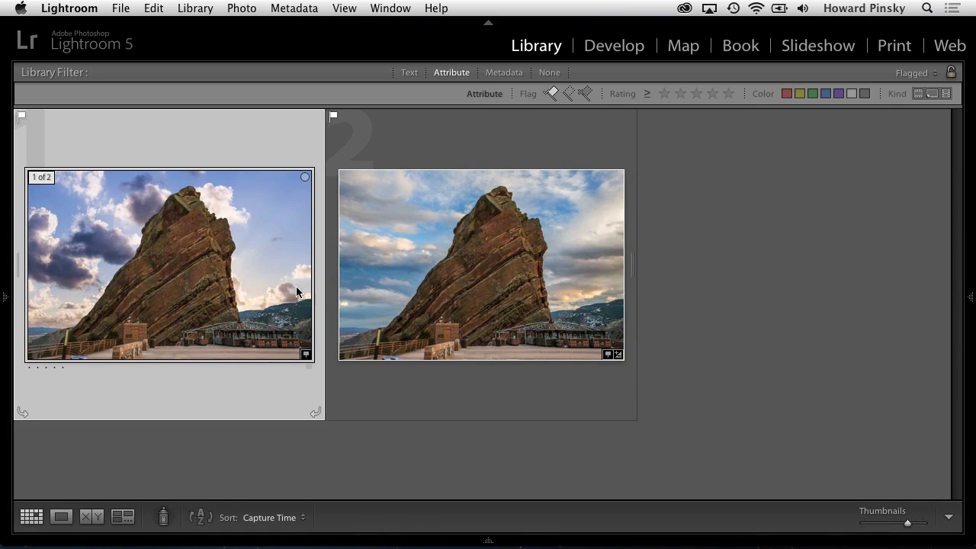
pyautogui.click(479, 307)
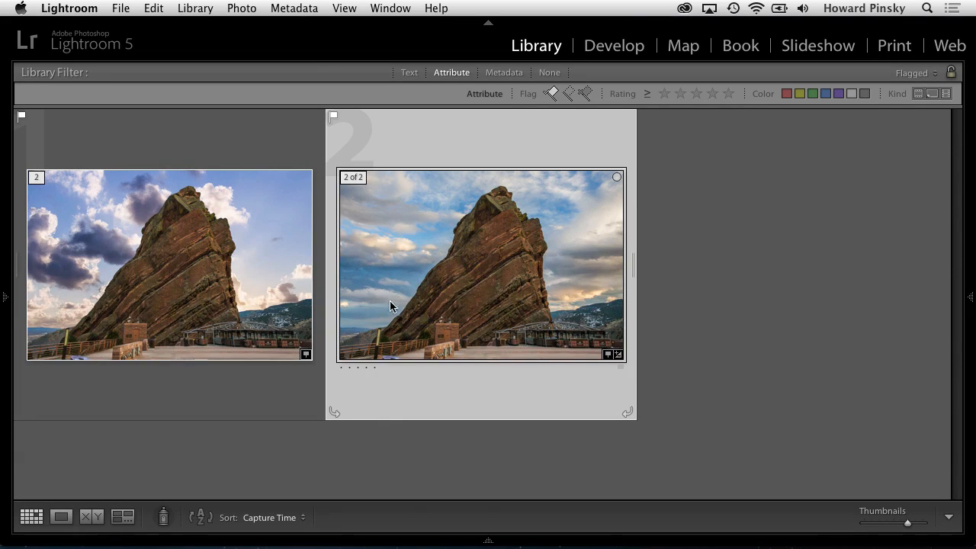
pyautogui.click(255, 272)
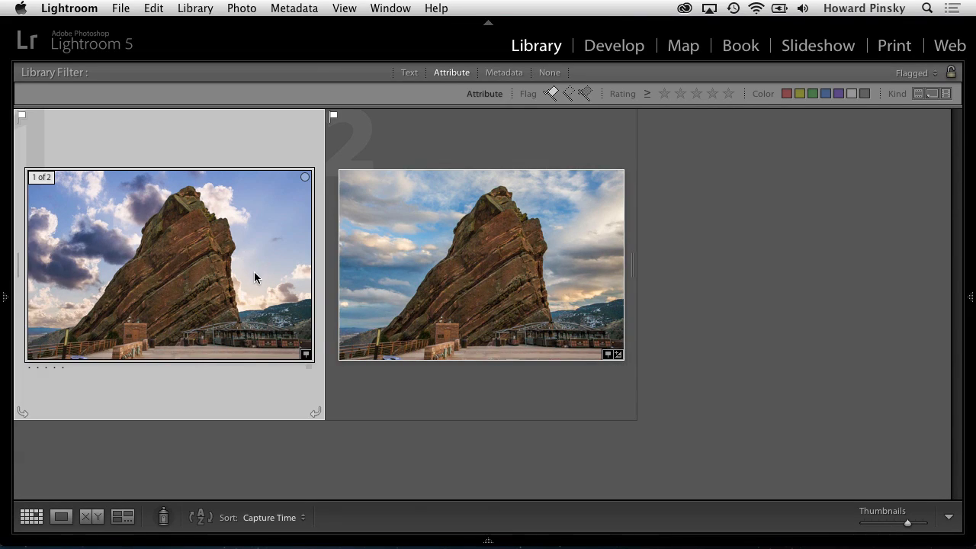
pyautogui.click(731, 257)
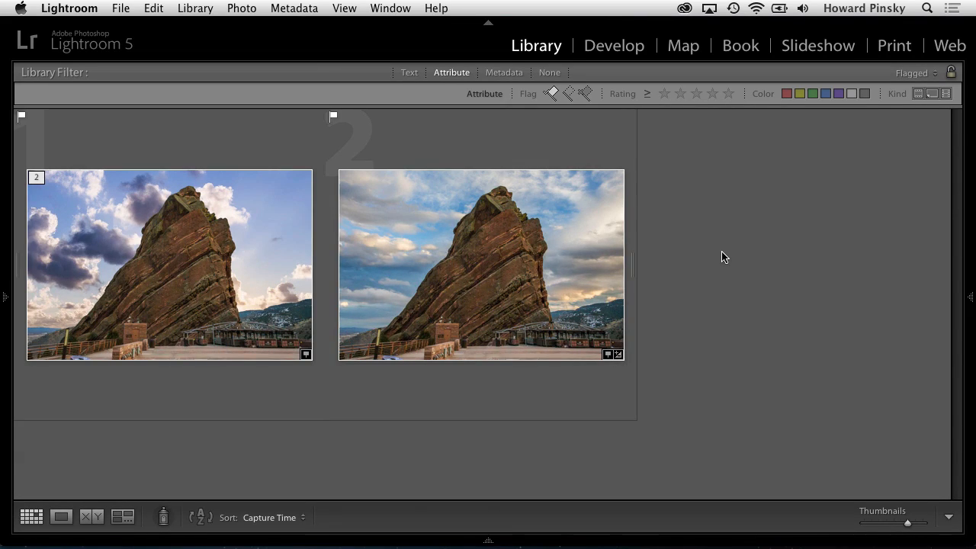